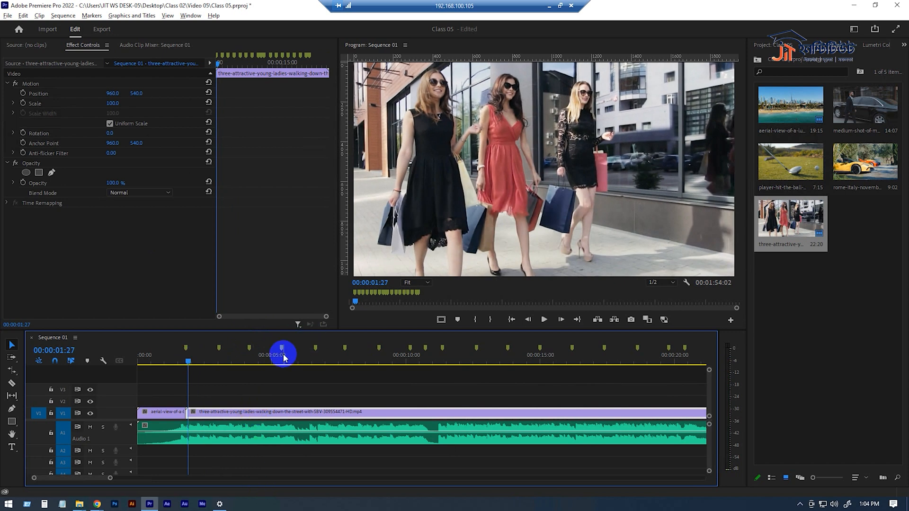
- Increase the height of track V1 and display the Time Remapping speed line on the clip of the three ladies walking
{"action": "left_click_drag", "start_coordinate": [122, 409], "coordinate": [123, 391]}
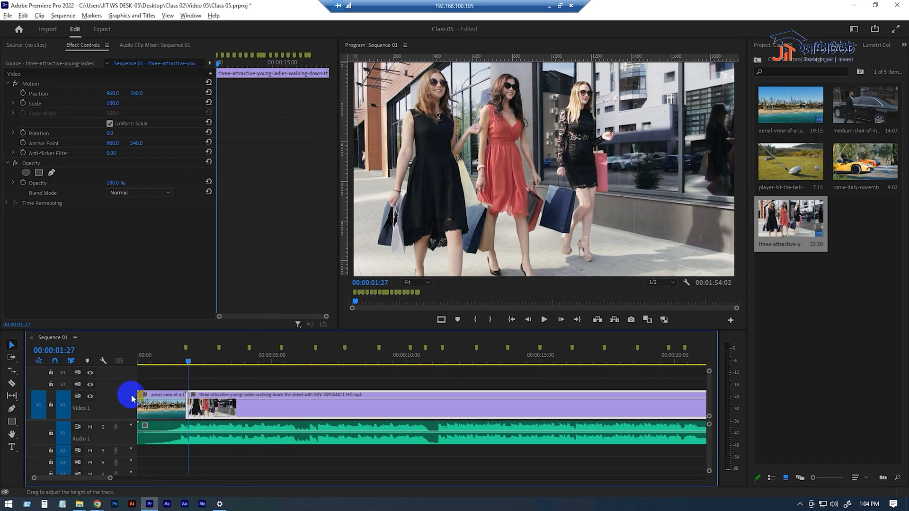
{"action": "mouse_move", "coordinate": [277, 399]}
{"action": "left_mouse_down"}
{"action": "mouse_move", "coordinate": [277, 415]}
{"action": "mouse_move", "coordinate": [277, 401]}
{"action": "left_mouse_up"}
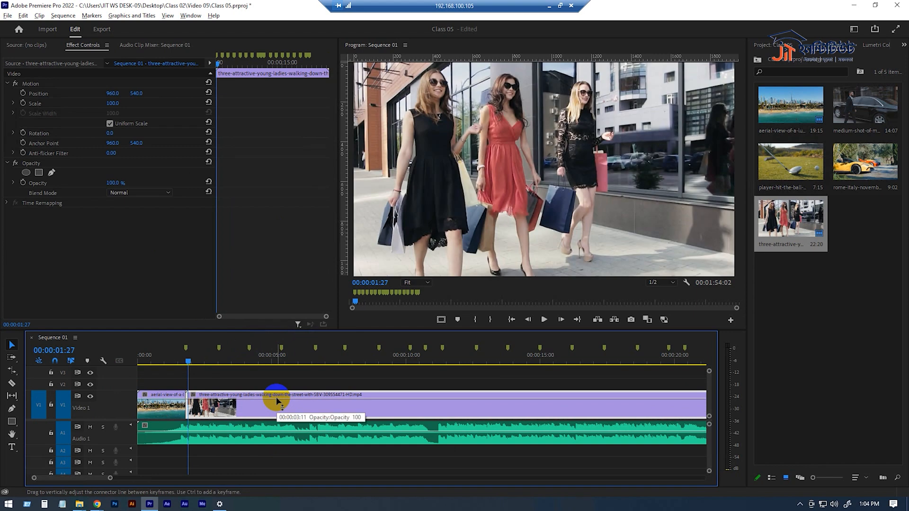
{"action": "left_click", "coordinate": [192, 396]}
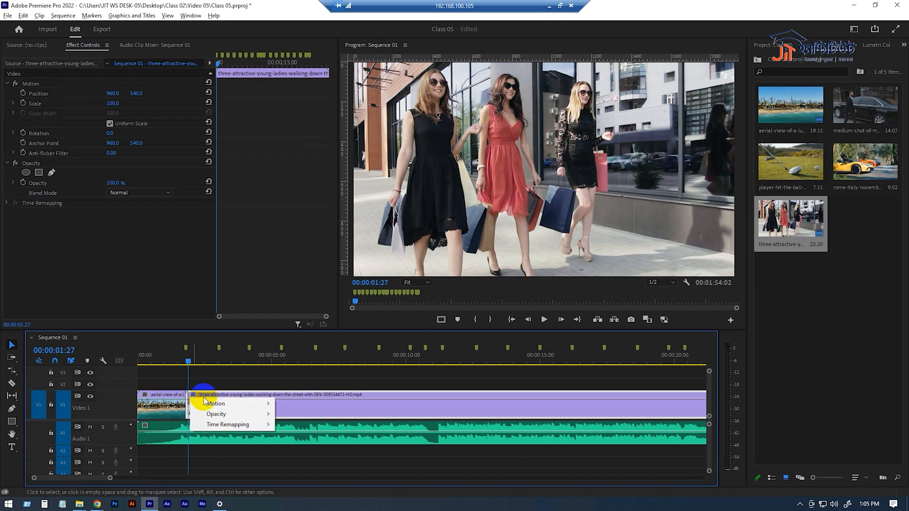
{"action": "mouse_move", "coordinate": [255, 402]}
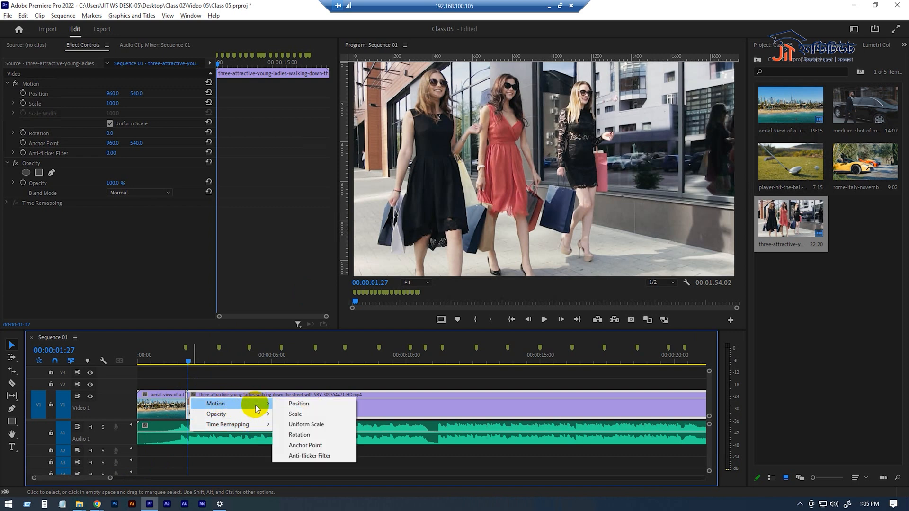
{"action": "mouse_move", "coordinate": [223, 426]}
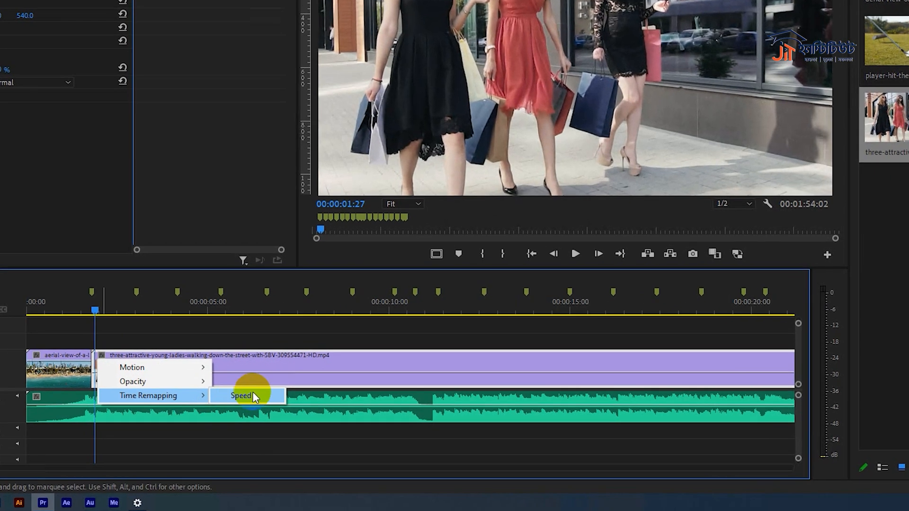
{"action": "left_click", "coordinate": [297, 424]}
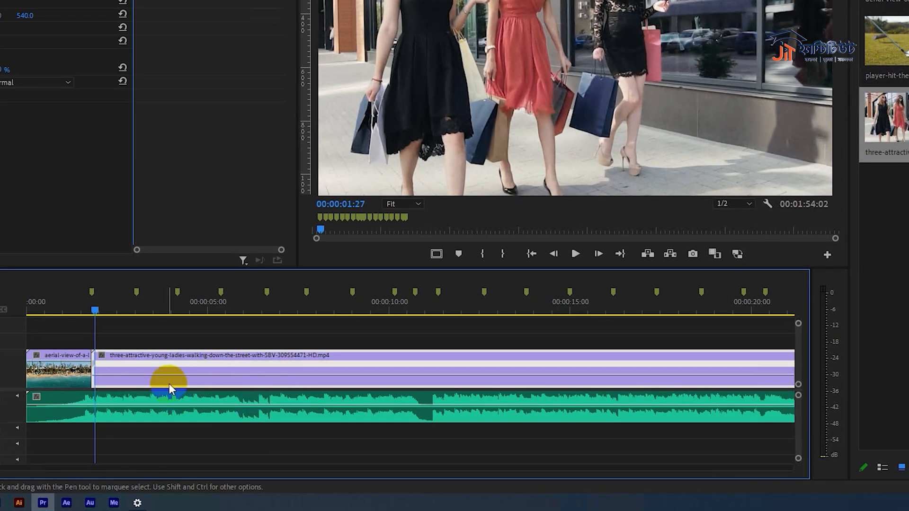
- Try raising the Time Remapping speed of the whole street clip, preview it and undo the change
{"action": "left_click_drag", "start_coordinate": [172, 374], "coordinate": [171, 362]}
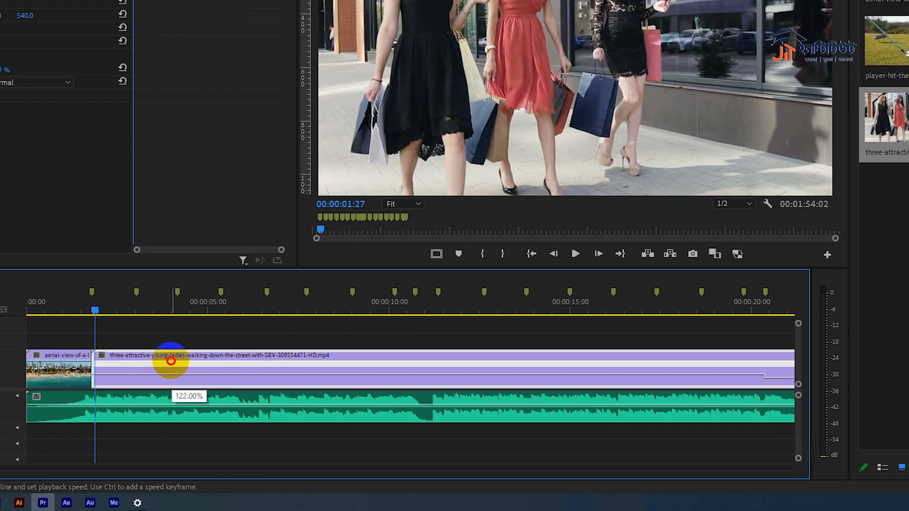
{"action": "left_click_drag", "start_coordinate": [171, 356], "coordinate": [181, 254]}
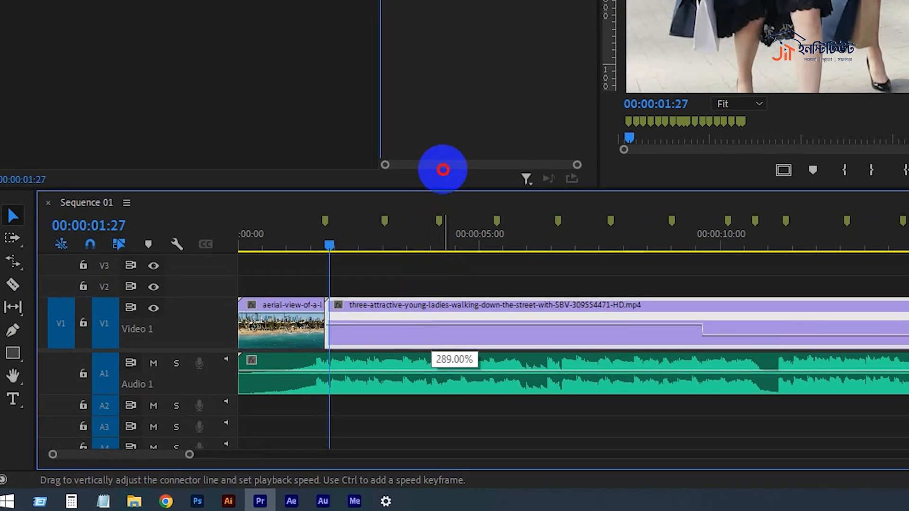
{"action": "left_click_drag", "start_coordinate": [443, 169], "coordinate": [470, 76]}
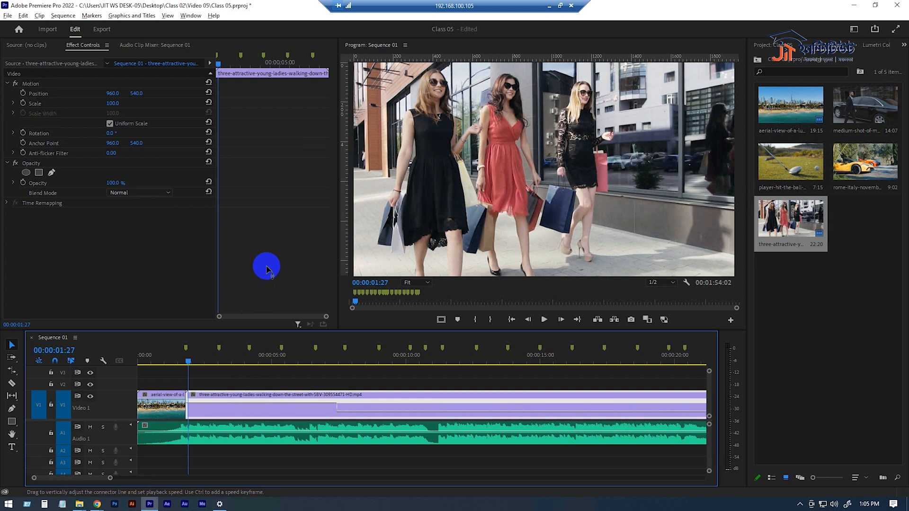
{"action": "left_click_drag", "start_coordinate": [266, 270], "coordinate": [268, 272]}
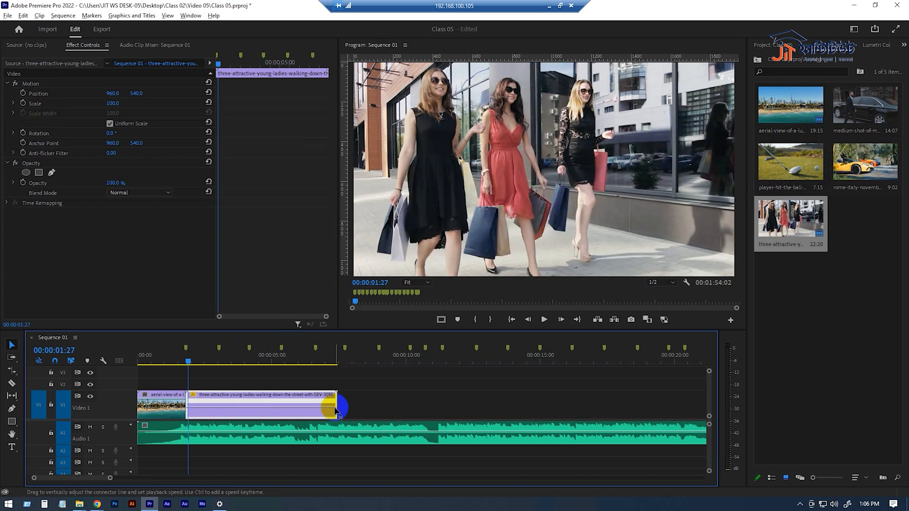
{"action": "key", "text": "space"}
{"action": "key", "text": "space"}
{"action": "key", "text": "ctrl+z"}
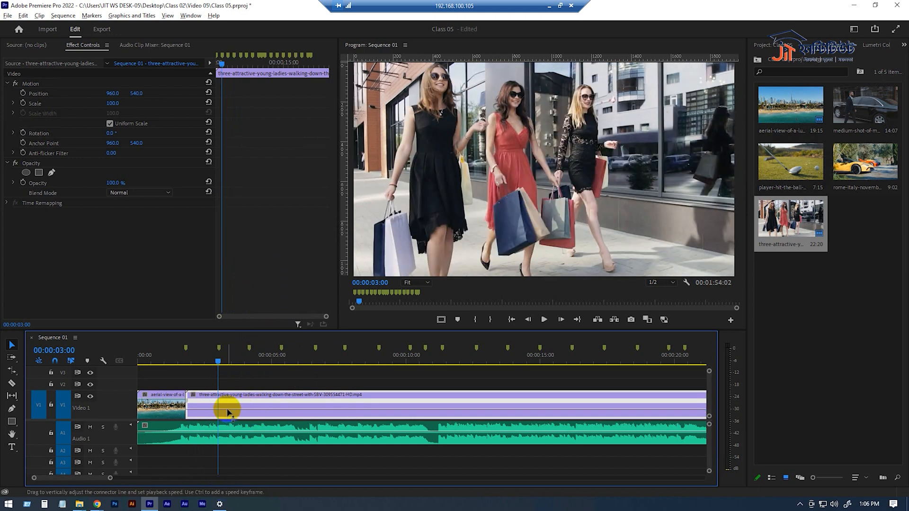
- Add a speed keyframe to the street clip at the second timeline marker, with the Time Remapping speed line displayed
{"action": "mouse_move", "coordinate": [228, 413]}
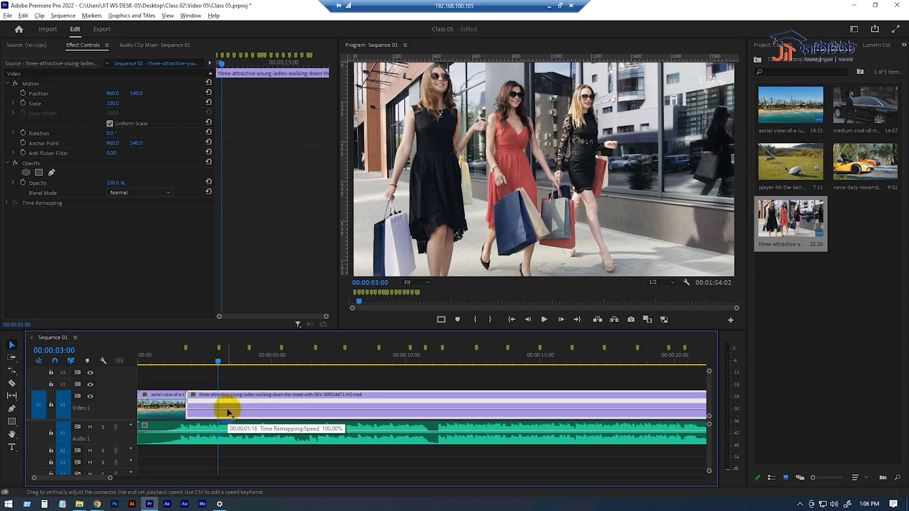
{"action": "mouse_move", "coordinate": [216, 362]}
{"action": "left_mouse_down"}
{"action": "mouse_move", "coordinate": [205, 362]}
{"action": "mouse_move", "coordinate": [216, 369]}
{"action": "mouse_move", "coordinate": [207, 362]}
{"action": "left_mouse_up"}
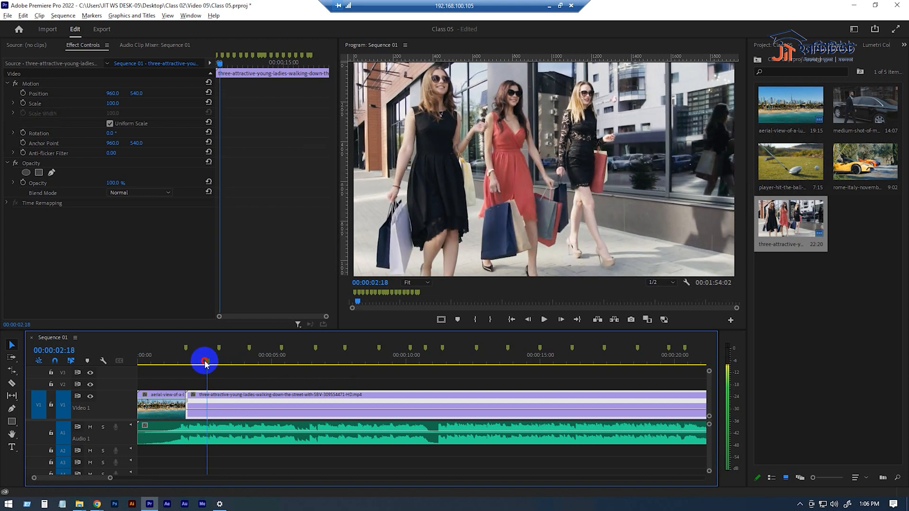
{"action": "left_click", "coordinate": [220, 413], "text": "ctrl"}
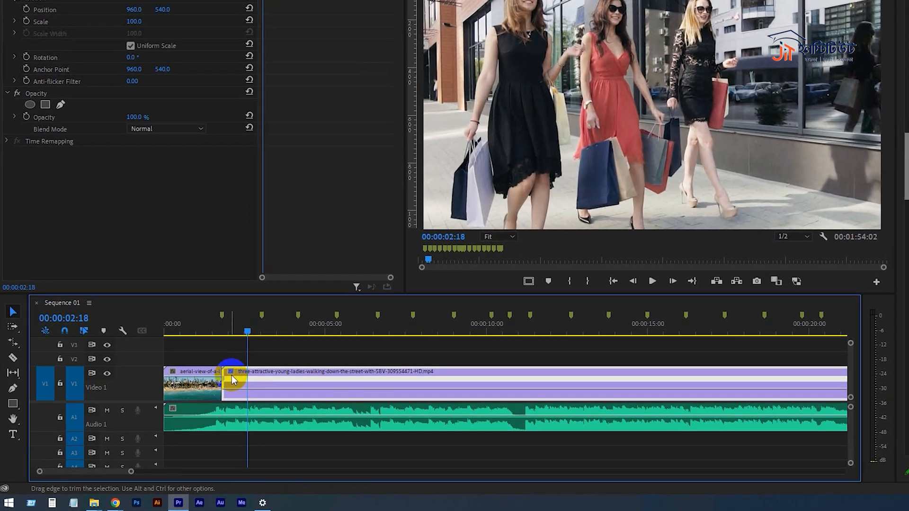
{"action": "right_click", "coordinate": [193, 396]}
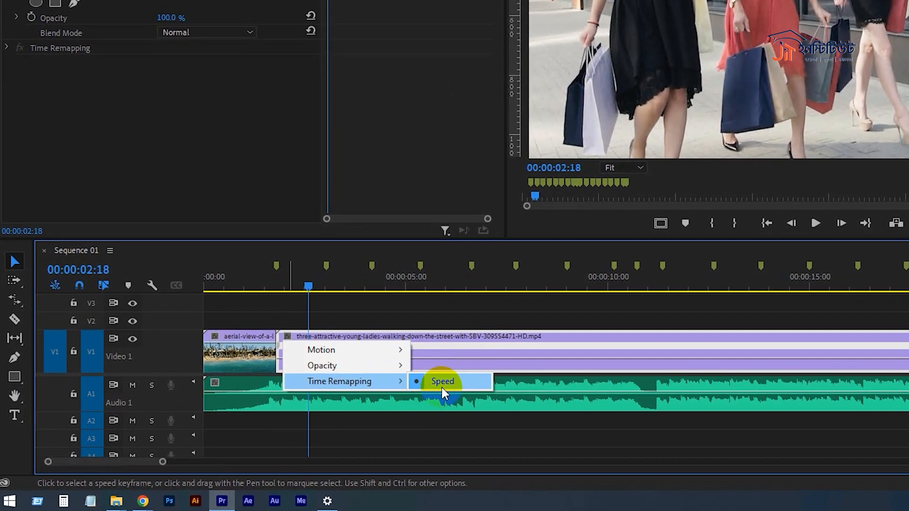
{"action": "left_click", "coordinate": [393, 397]}
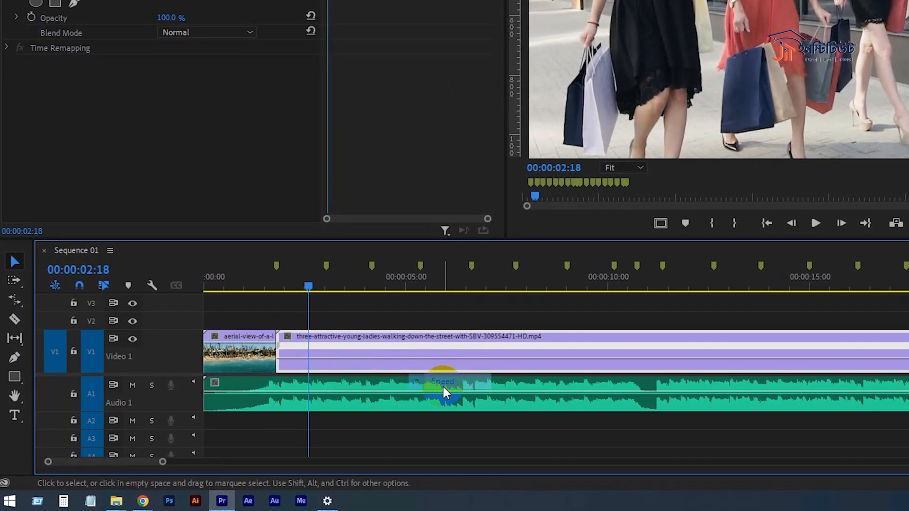
{"action": "left_click", "coordinate": [326, 363], "text": "ctrl"}
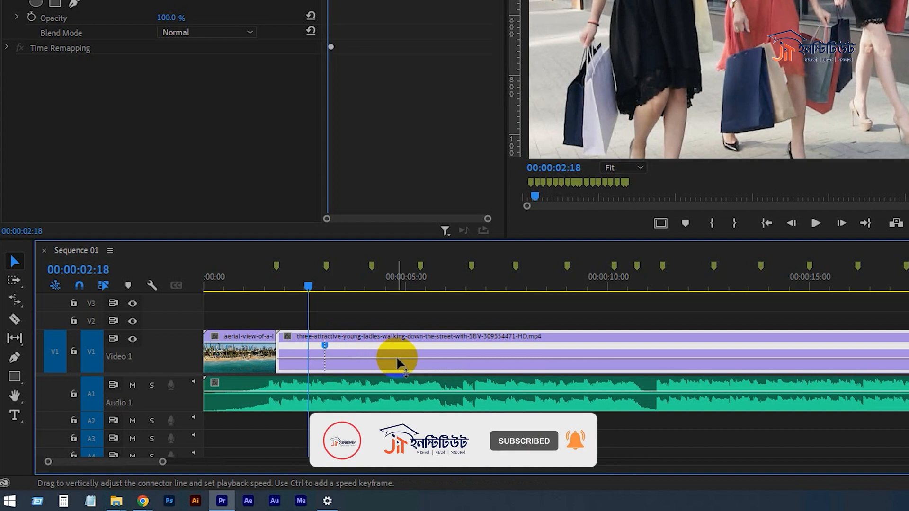
- Add a speed keyframe at the third timeline marker, raise the speed between the two keyframes and preview it
{"action": "left_click", "coordinate": [371, 360], "text": "ctrl"}
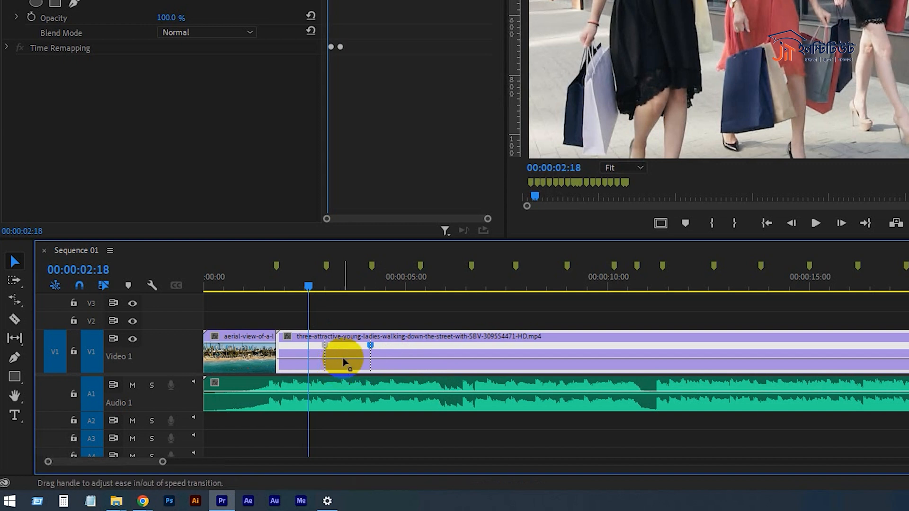
{"action": "left_click_drag", "start_coordinate": [353, 358], "coordinate": [386, 238]}
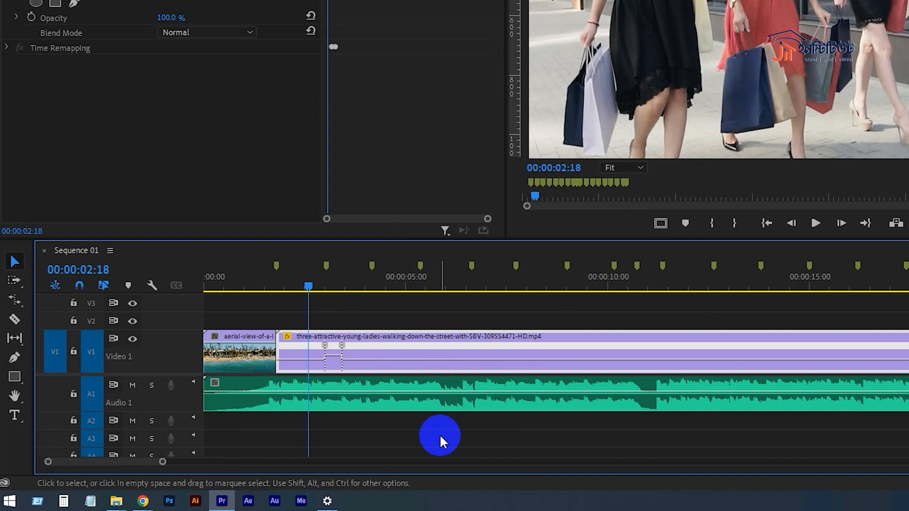
{"action": "key", "text": "space"}
{"action": "key", "text": "space"}
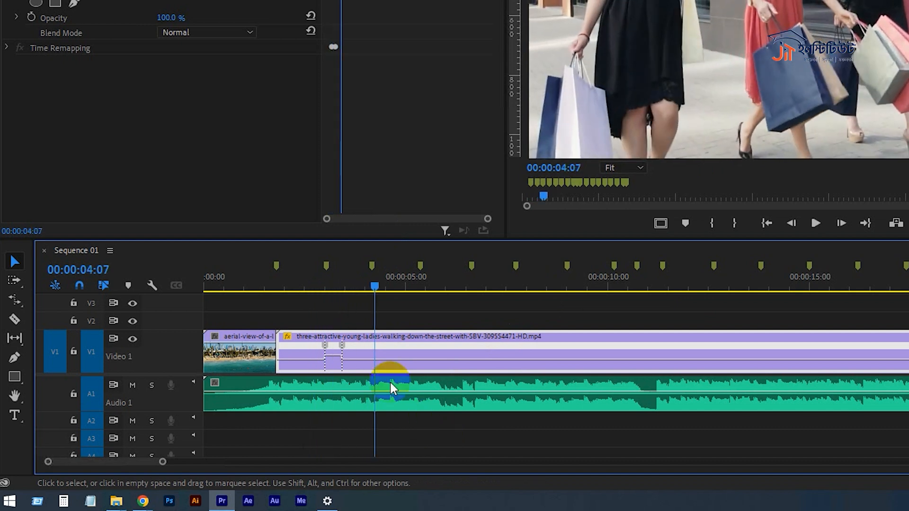
- Delete the second speed keyframe from the street clip and return the playhead to before the first keyframe
{"action": "left_click", "coordinate": [338, 279]}
{"action": "left_click_drag", "start_coordinate": [337, 279], "coordinate": [302, 279]}
{"action": "left_click_drag", "start_coordinate": [342, 345], "coordinate": [371, 376]}
{"action": "key", "text": "Delete"}
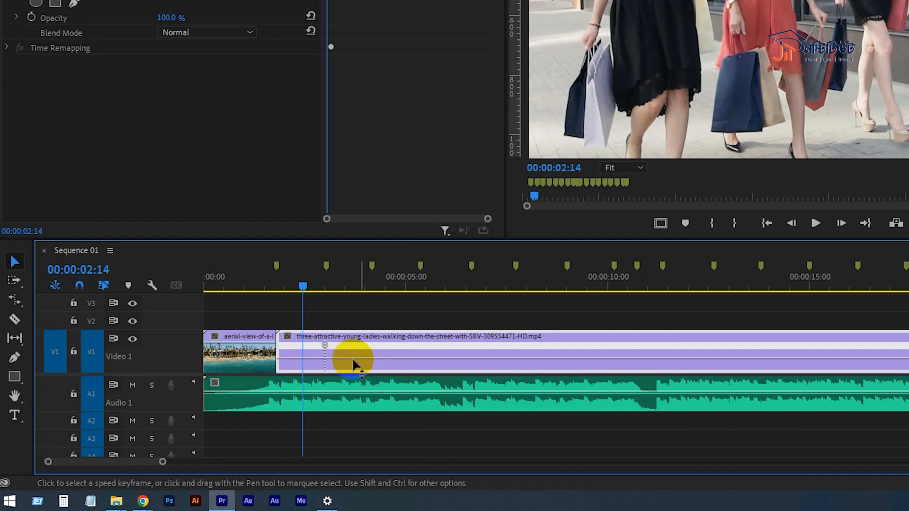
- Raise the speed of the street clip after its remaining speed keyframe and preview the faster section
{"action": "left_click_drag", "start_coordinate": [342, 360], "coordinate": [374, 179]}
{"action": "left_click_drag", "start_coordinate": [254, 294], "coordinate": [258, 295]}
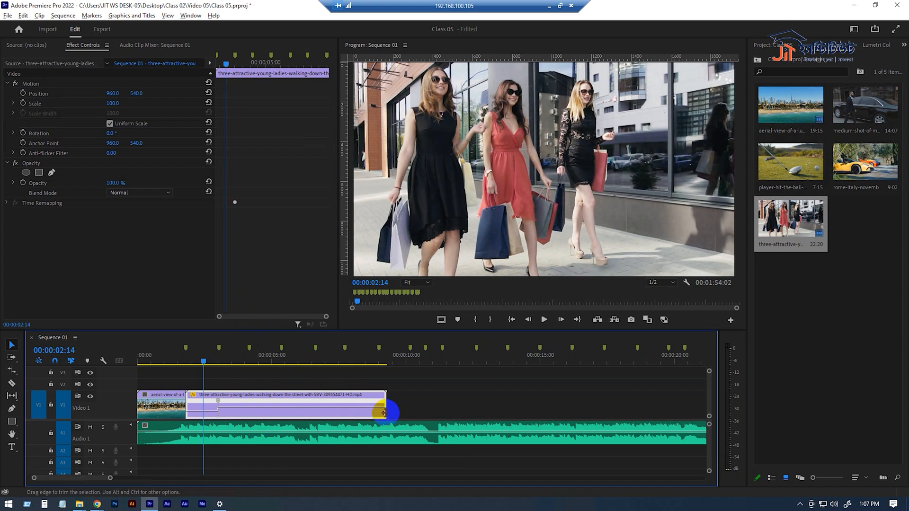
{"action": "key", "text": "space"}
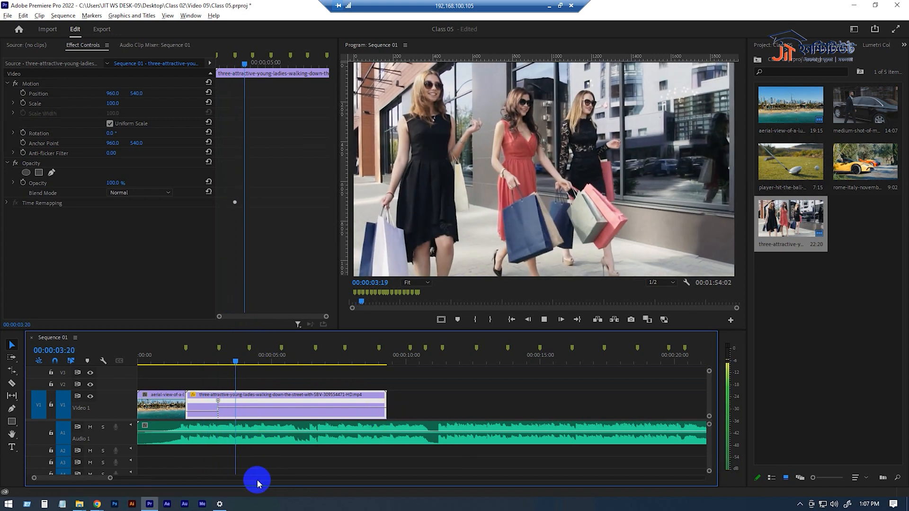
{"action": "key", "text": "space"}
- Add a speed keyframe to the street clip at 00:00:04:05, lower the speed after it to about 120% and preview it
{"action": "left_click", "coordinate": [244, 364]}
{"action": "left_click_drag", "start_coordinate": [245, 366], "coordinate": [251, 366]}
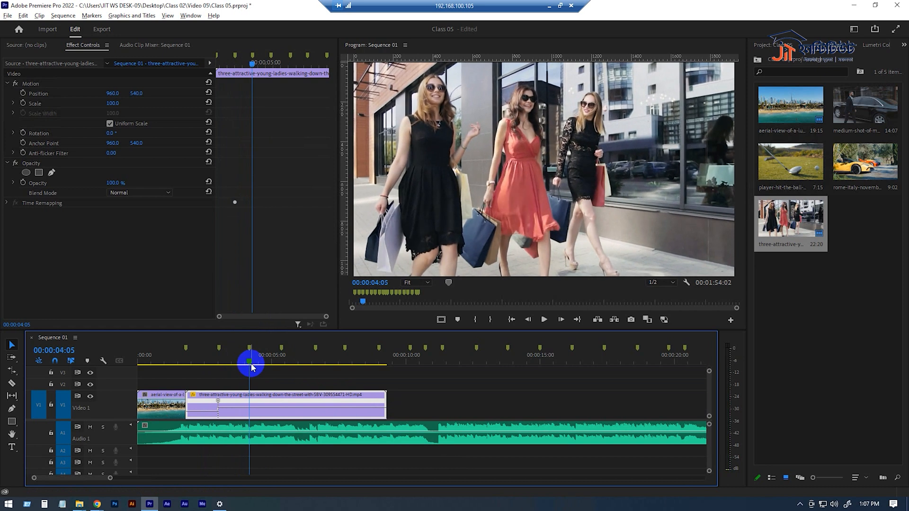
{"action": "left_click_drag", "start_coordinate": [252, 366], "coordinate": [251, 366]}
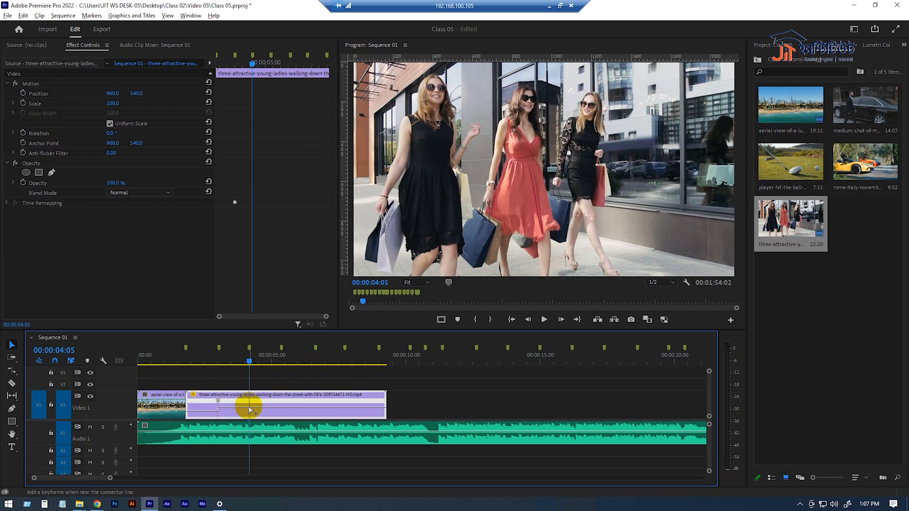
{"action": "left_click_drag", "start_coordinate": [290, 406], "coordinate": [300, 508]}
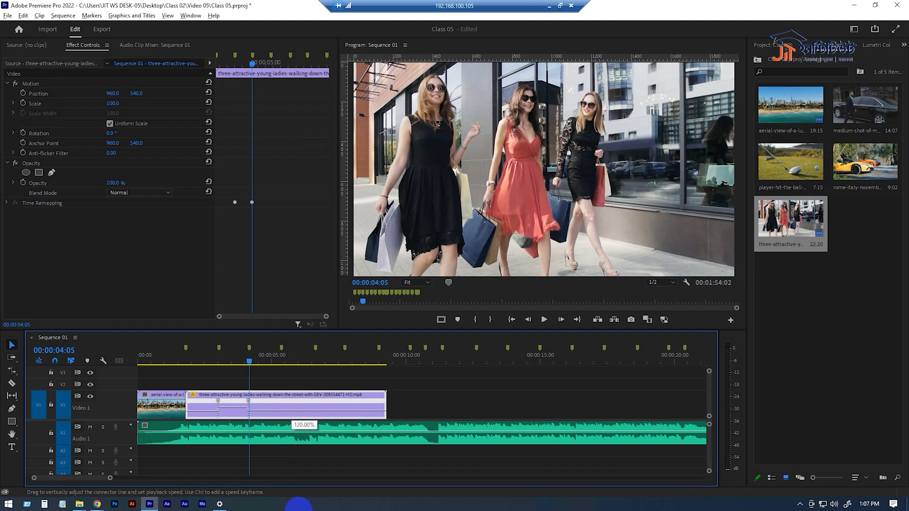
{"action": "left_click_drag", "start_coordinate": [298, 506], "coordinate": [298, 505]}
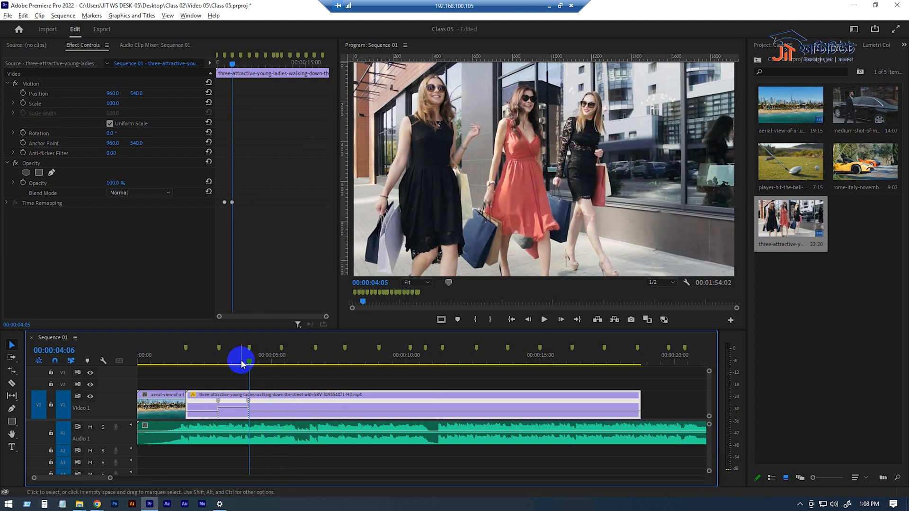
{"action": "key", "text": "space"}
{"action": "key", "text": "space"}
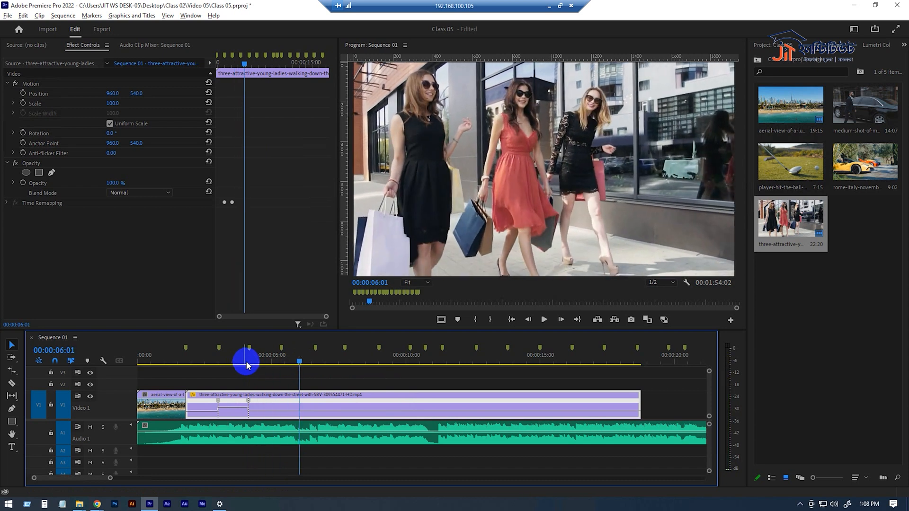
- Add a third speed keyframe to the street clip just before 00:00:06:00 and raise the speed after it
{"action": "left_click", "coordinate": [298, 362]}
{"action": "left_click_drag", "start_coordinate": [298, 362], "coordinate": [296, 365]}
{"action": "left_click", "coordinate": [295, 413], "text": "ctrl"}
{"action": "left_click_drag", "start_coordinate": [300, 411], "coordinate": [319, 261]}
- Add a fourth speed keyframe to the street clip at 00:00:06:22 and lower the speed after it
{"action": "left_click", "coordinate": [302, 361]}
{"action": "left_click_drag", "start_coordinate": [303, 362], "coordinate": [317, 360]}
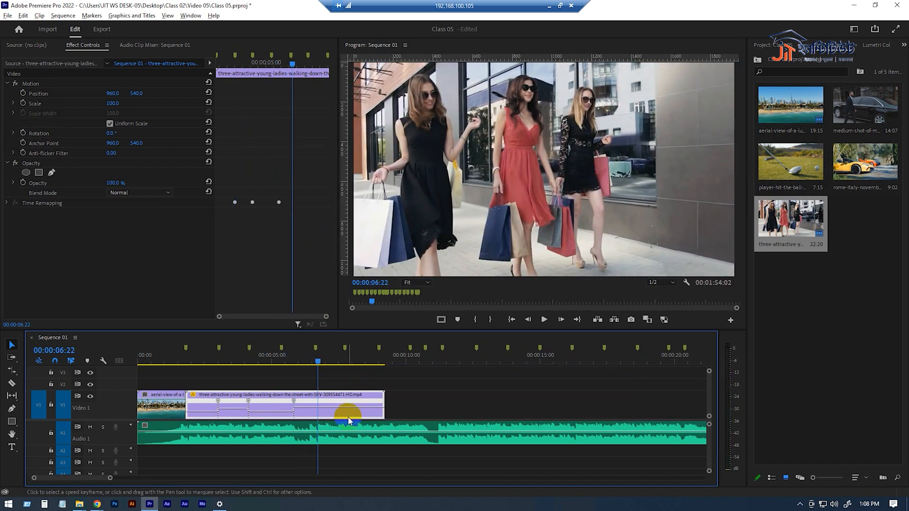
{"action": "left_click", "coordinate": [318, 408], "text": "ctrl"}
{"action": "left_click_drag", "start_coordinate": [337, 407], "coordinate": [314, 450]}
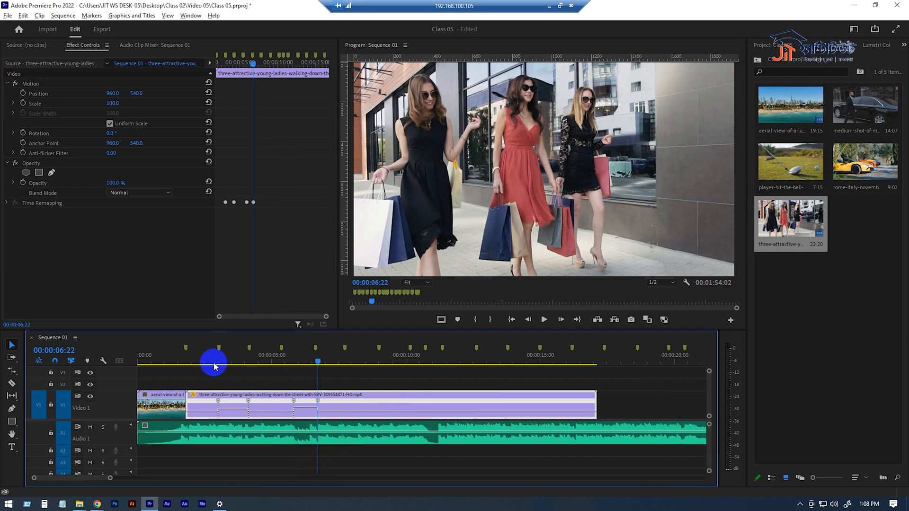
- Play the sequence from just before the street clip and replay the ramped section to review the speed changes
{"action": "left_click", "coordinate": [181, 353]}
{"action": "key", "text": "space"}
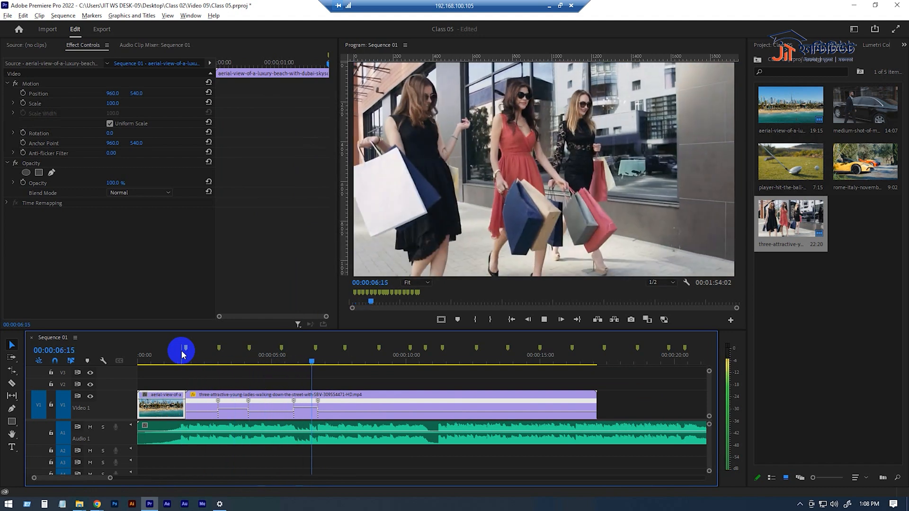
{"action": "key", "text": "space"}
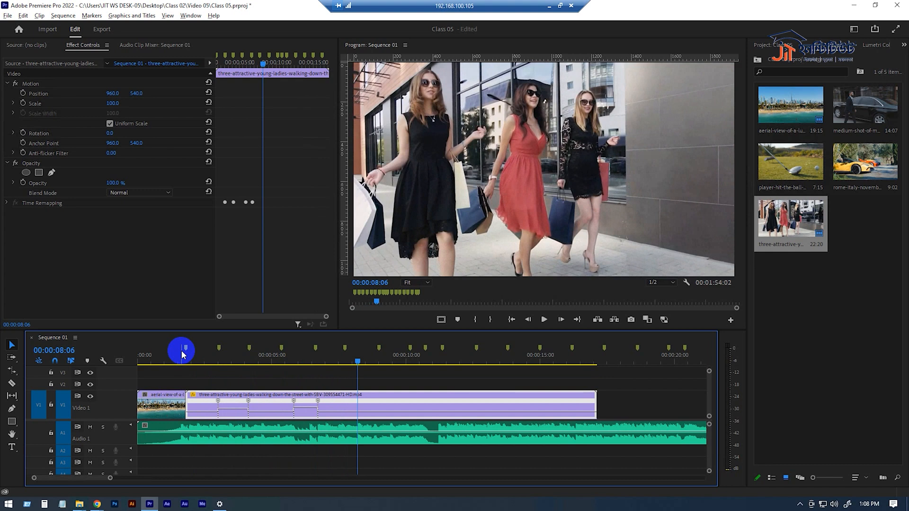
{"action": "left_click", "coordinate": [350, 360]}
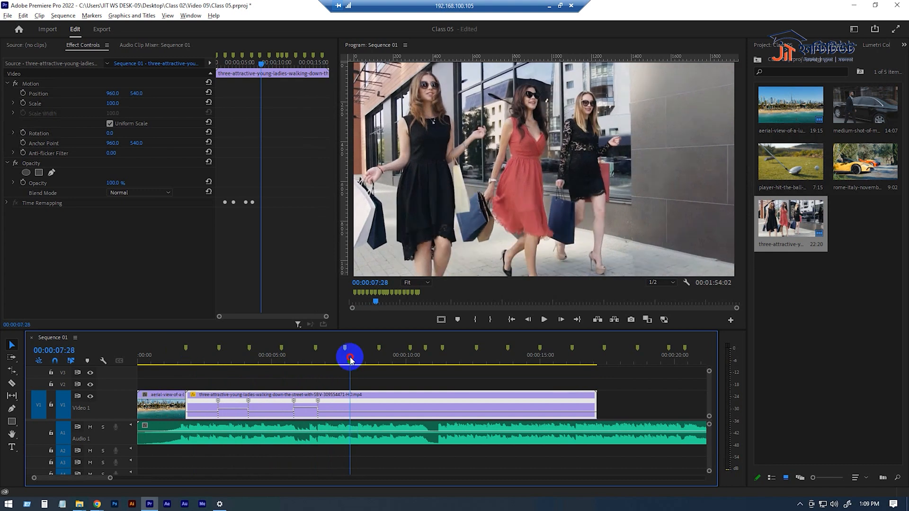
{"action": "left_click_drag", "start_coordinate": [351, 360], "coordinate": [216, 365]}
{"action": "key", "text": "space"}
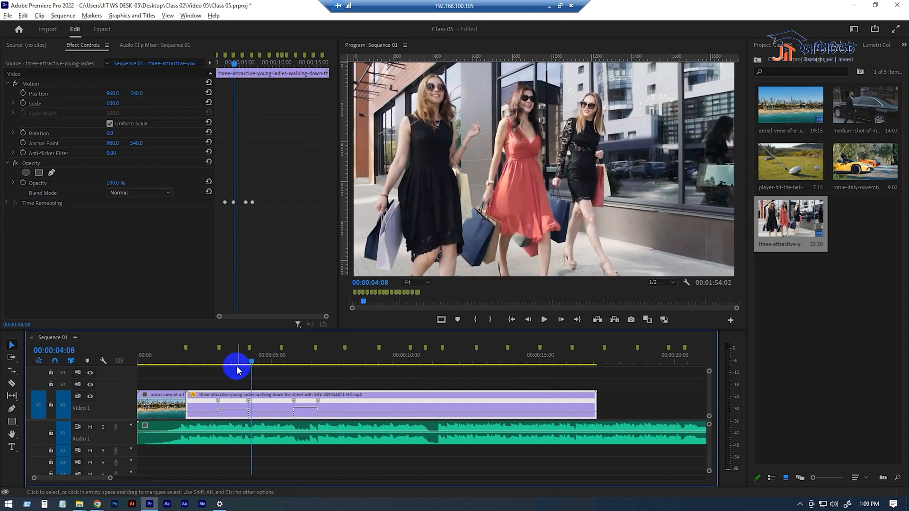
{"action": "right_click", "coordinate": [365, 406]}
{"action": "left_click", "coordinate": [417, 313]}
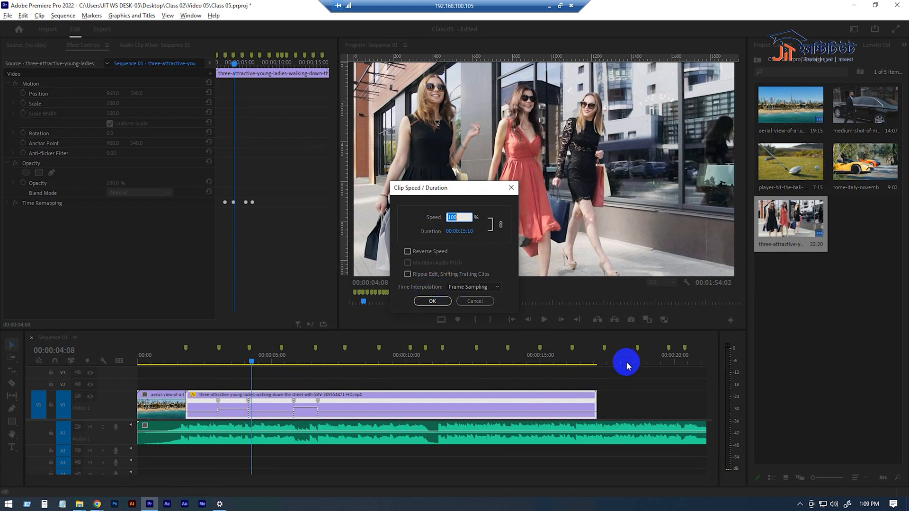
{"action": "left_click", "coordinate": [486, 301]}
- Place the golf clip on track V1 shortly after the street clip and play the sequence from there
{"action": "left_click", "coordinate": [613, 361]}
{"action": "left_click_drag", "start_coordinate": [774, 186], "coordinate": [608, 402]}
{"action": "left_click_drag", "start_coordinate": [111, 478], "coordinate": [193, 478]}
{"action": "key", "text": "space"}
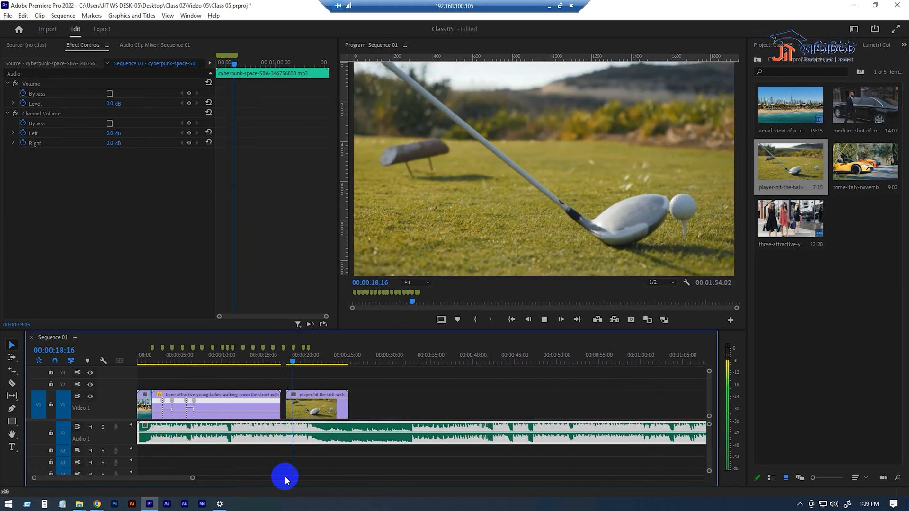
- Stop playback and set the golf clip's speed to 30% in the Clip Speed / Duration settings
{"action": "key", "text": "space"}
{"action": "right_click", "coordinate": [311, 417]}
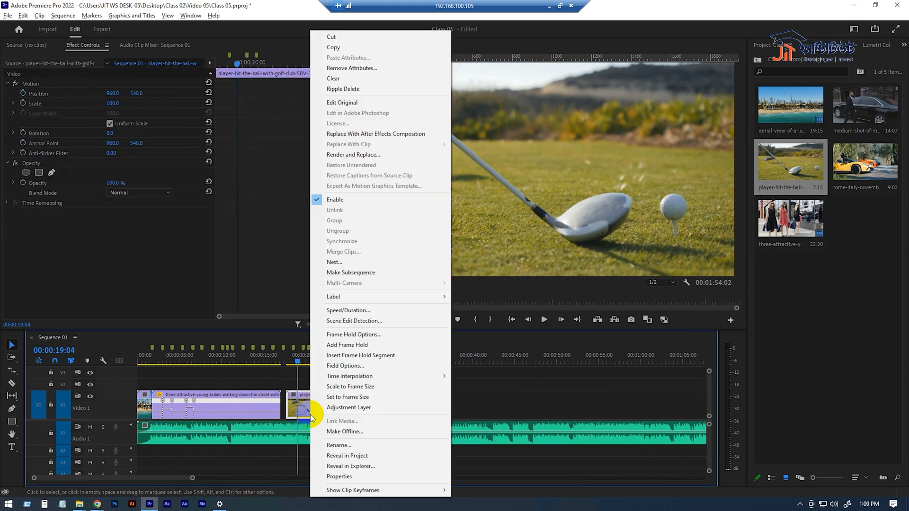
{"action": "left_click", "coordinate": [348, 307]}
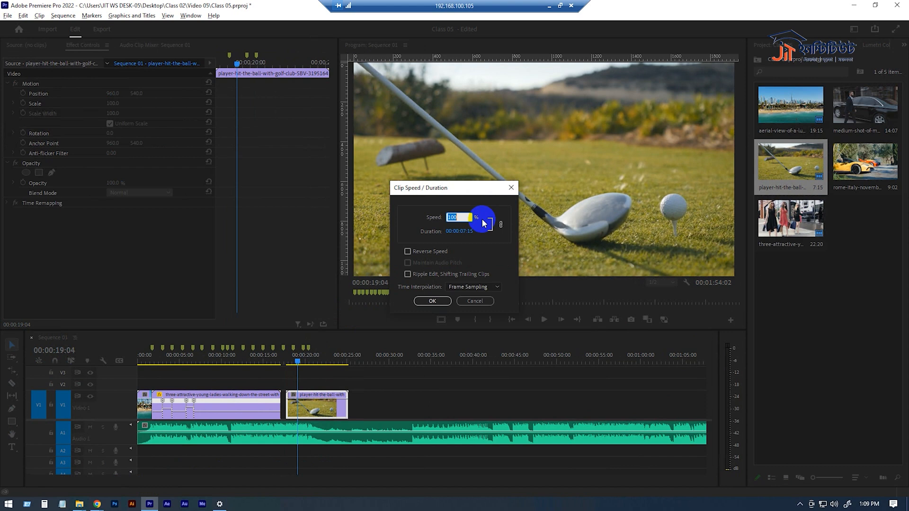
{"action": "type", "text": "30"}
{"action": "key", "text": "Return"}
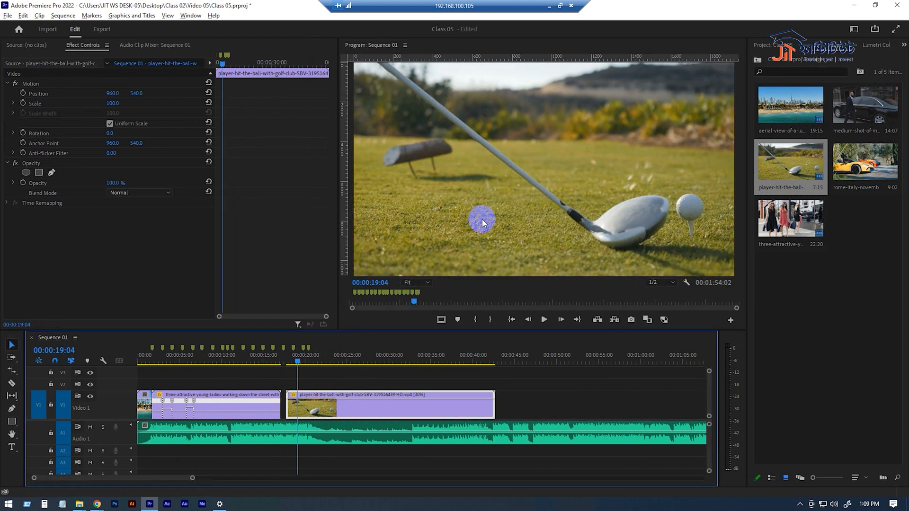
- Play and scrub through the slowed golf clip to check its motion, returning to near the clip's start
{"action": "key", "text": "space"}
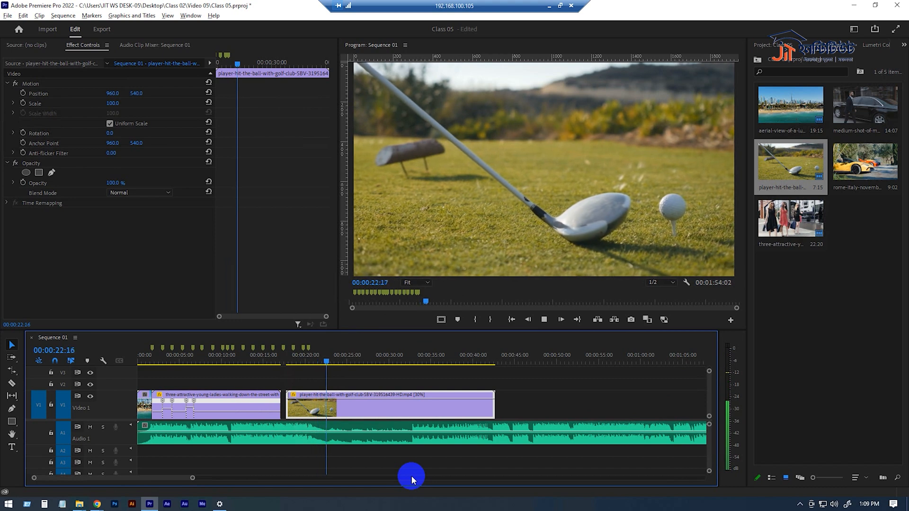
{"action": "key", "text": "space"}
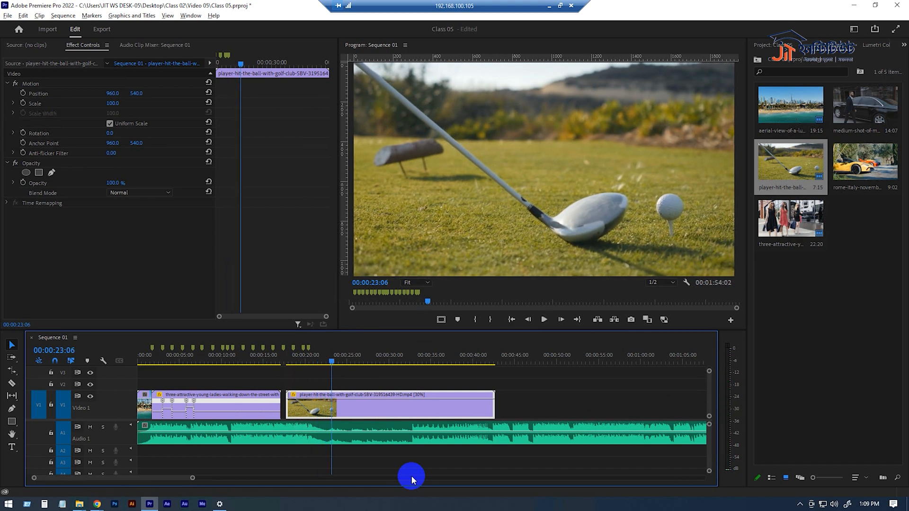
{"action": "left_click_drag", "start_coordinate": [312, 361], "coordinate": [356, 361]}
{"action": "key", "text": "space"}
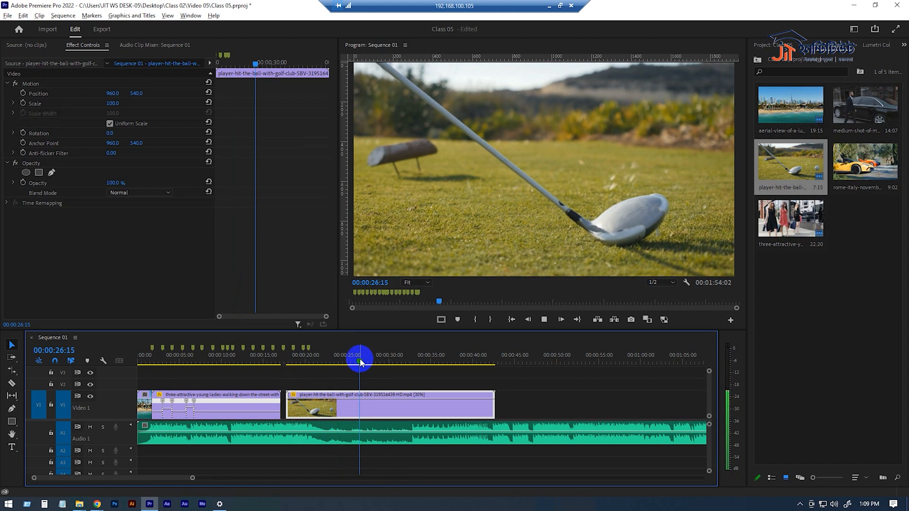
{"action": "left_click", "coordinate": [396, 360]}
{"action": "left_click_drag", "start_coordinate": [395, 359], "coordinate": [299, 360]}
- Change the golf clip's time interpolation to Optical Flow in the Clip Speed / Duration settings
{"action": "right_click", "coordinate": [346, 404]}
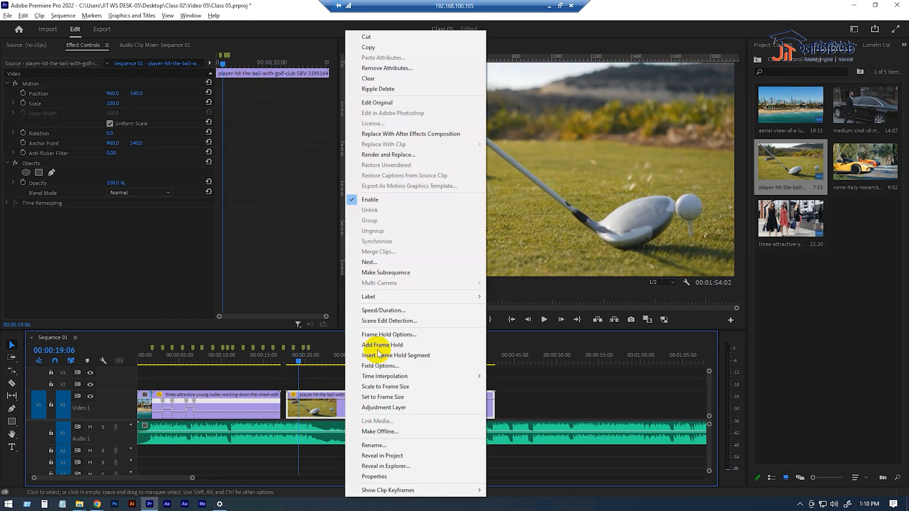
{"action": "left_click", "coordinate": [385, 310]}
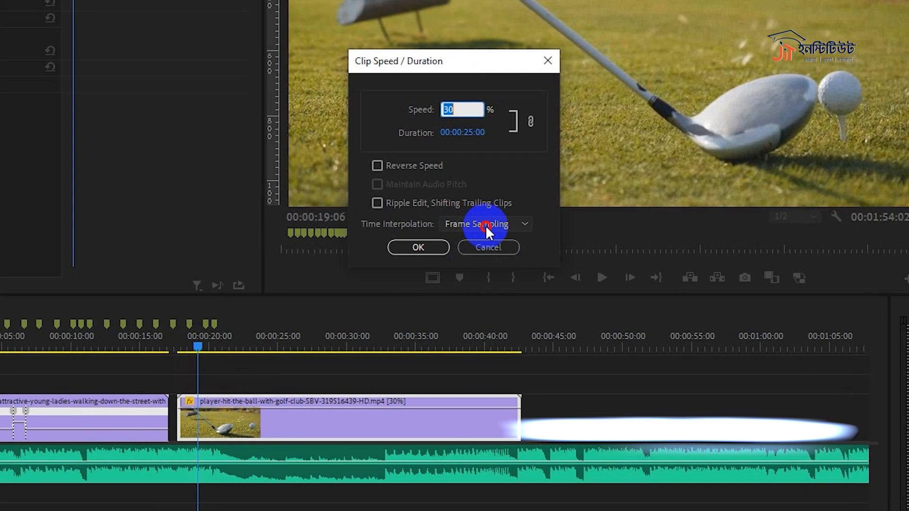
{"action": "left_click", "coordinate": [474, 287]}
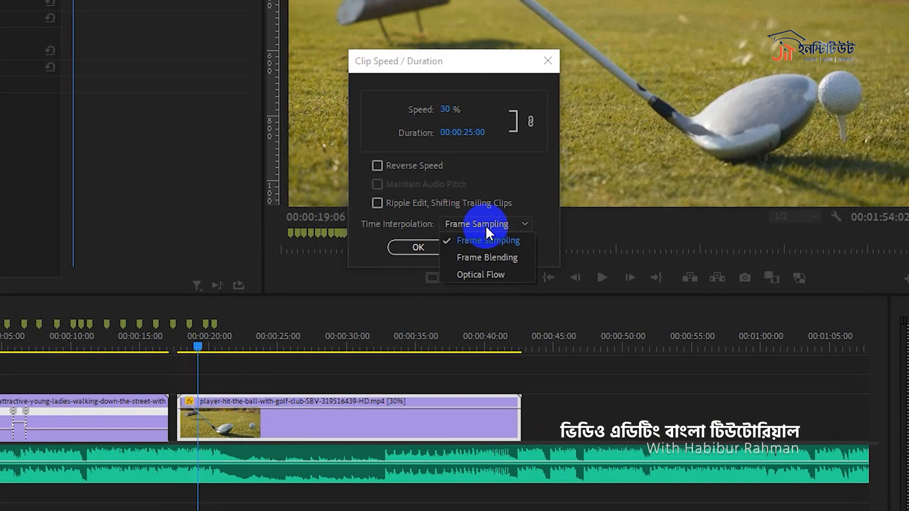
{"action": "left_click", "coordinate": [502, 274]}
{"action": "left_click", "coordinate": [414, 249]}
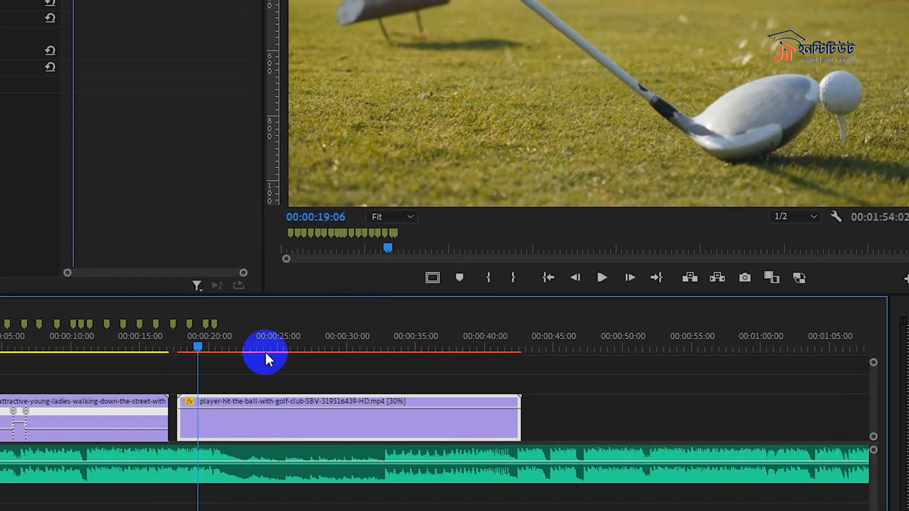
- Play the golf clip from near its start for about two seconds to review the Optical Flow slow motion
{"action": "left_click", "coordinate": [195, 338]}
{"action": "key", "text": "space"}
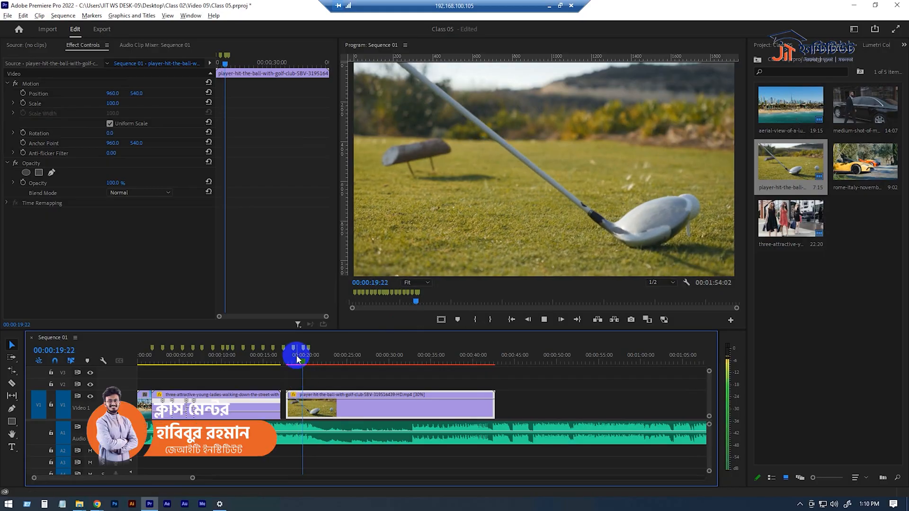
{"action": "key", "text": "space"}
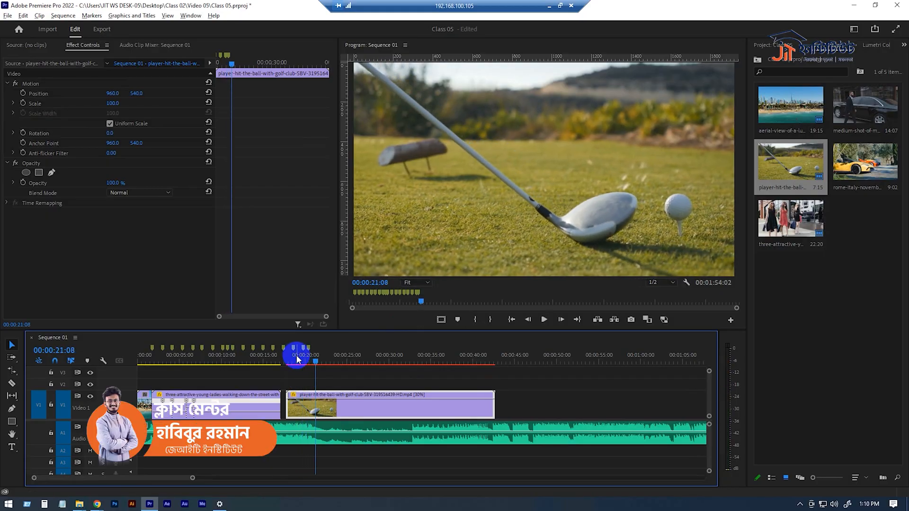